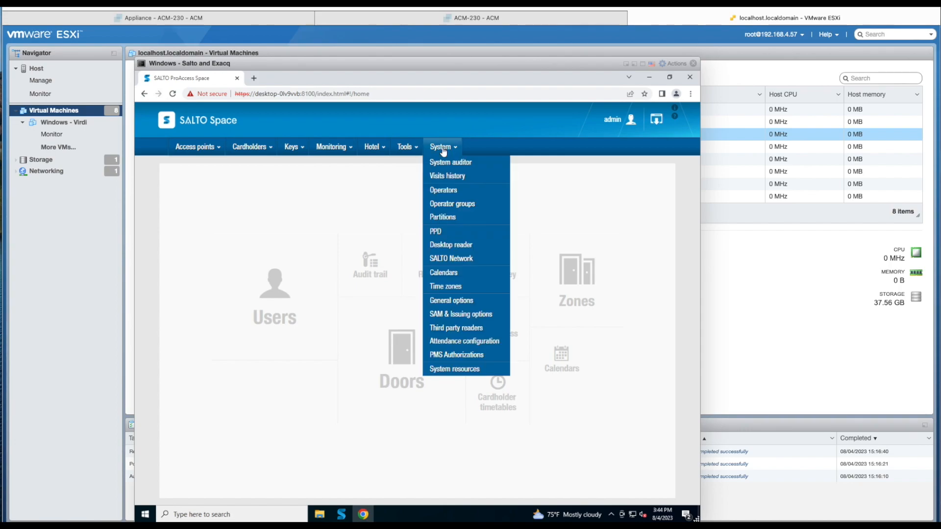
Step: Review the SHIP tab in General options: SHIP server enabled, limited to 192.168.4.220
{"action": "left_click", "coordinate": [473, 304]}
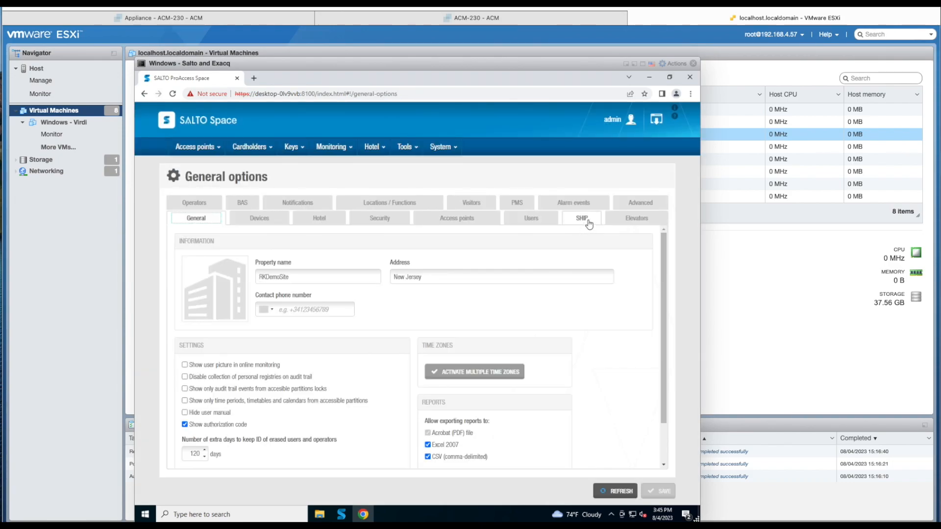
{"action": "left_click", "coordinate": [588, 222]}
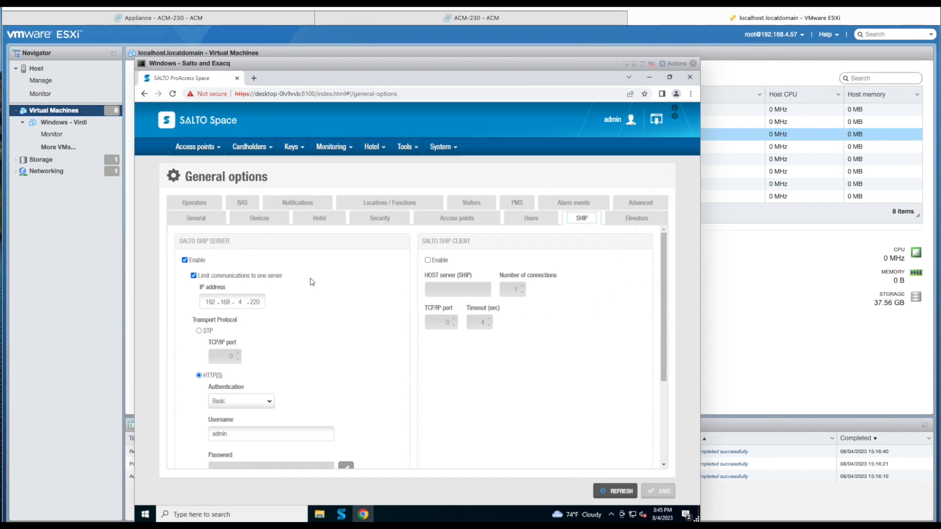
{"action": "left_click", "coordinate": [219, 302]}
{"action": "scroll", "coordinate": [305, 331], "scroll_direction": "down", "scroll_amount": 3}
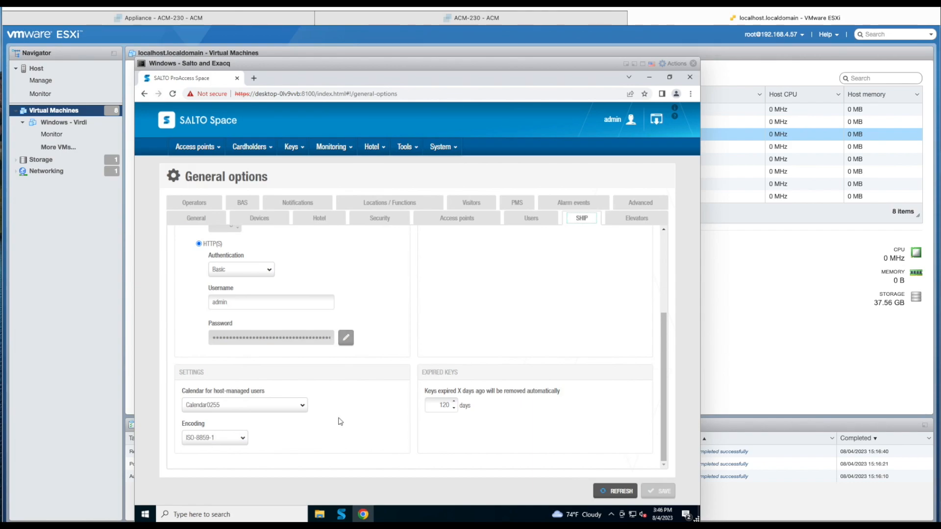
{"action": "scroll", "coordinate": [422, 405], "scroll_direction": "up", "scroll_amount": 3}
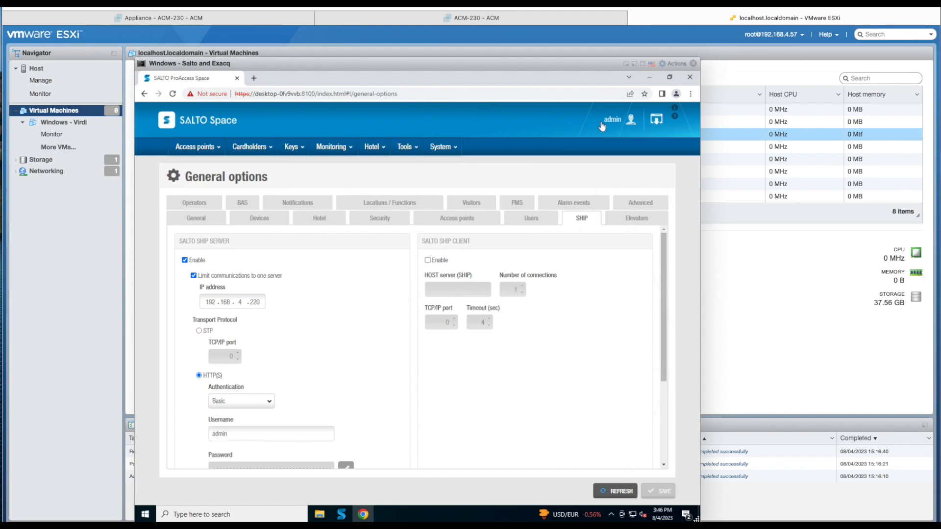
Step: Stop and restart the SALTO ProAccess Space Service in the Configurator so it shows Started
{"action": "left_click", "coordinate": [650, 78]}
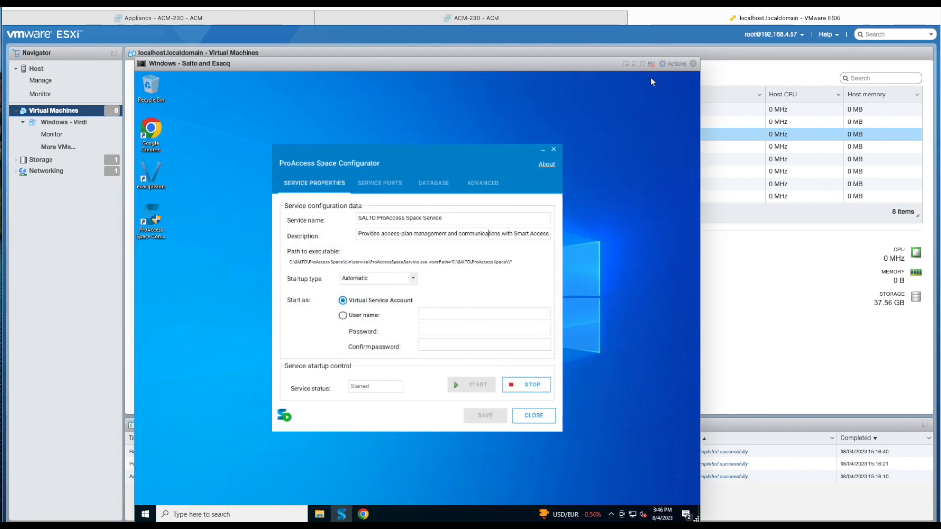
{"action": "left_click", "coordinate": [523, 387]}
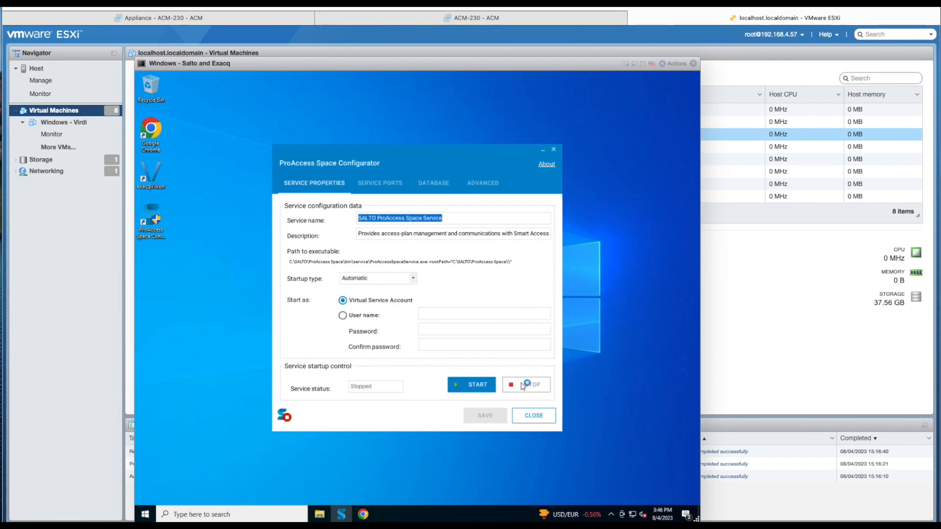
{"action": "left_click", "coordinate": [483, 385]}
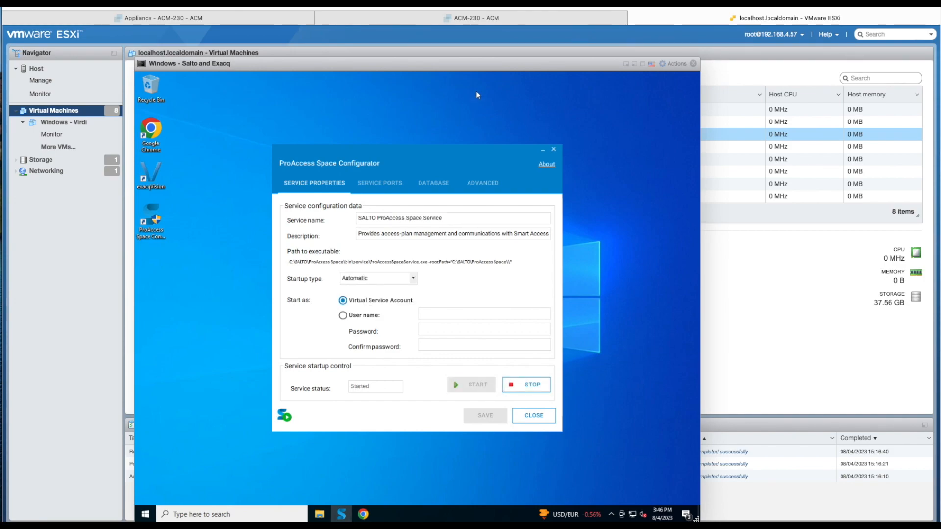
{"action": "left_click", "coordinate": [503, 25]}
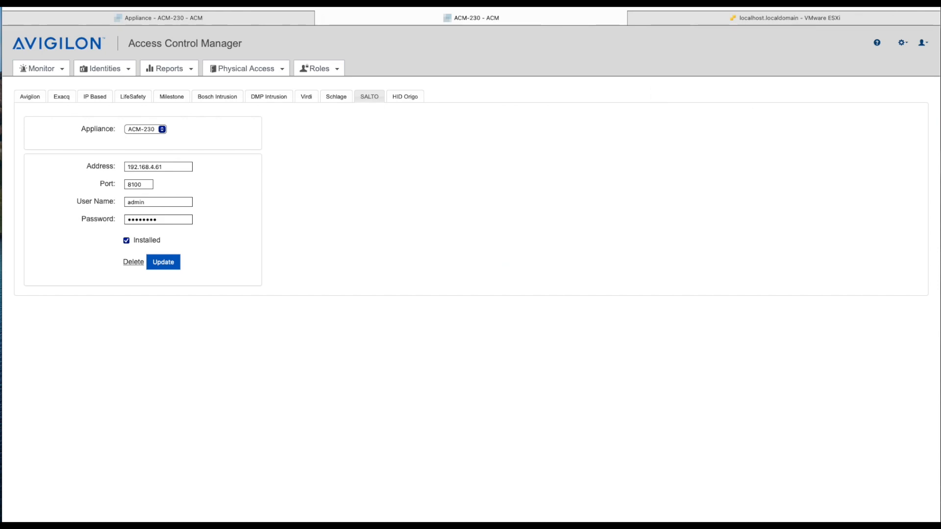
{"action": "left_click", "coordinate": [904, 44]}
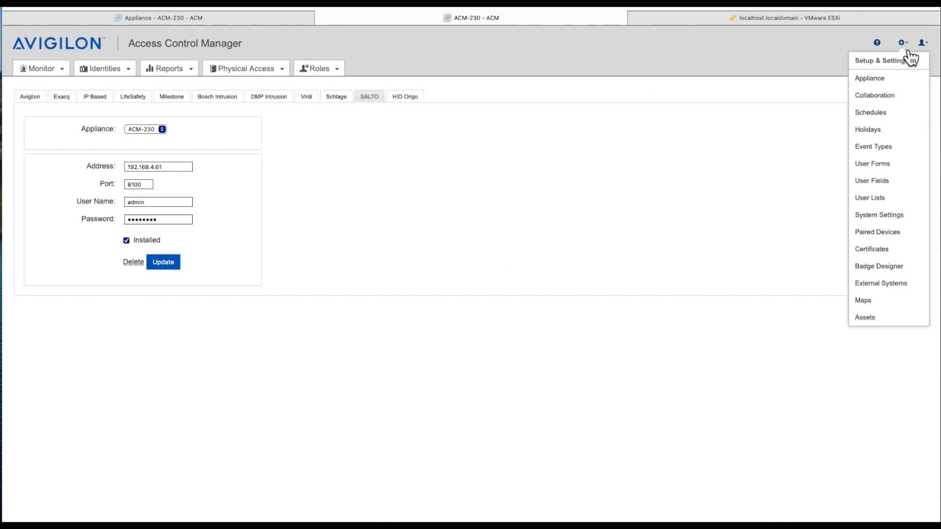
{"action": "left_click", "coordinate": [882, 283]}
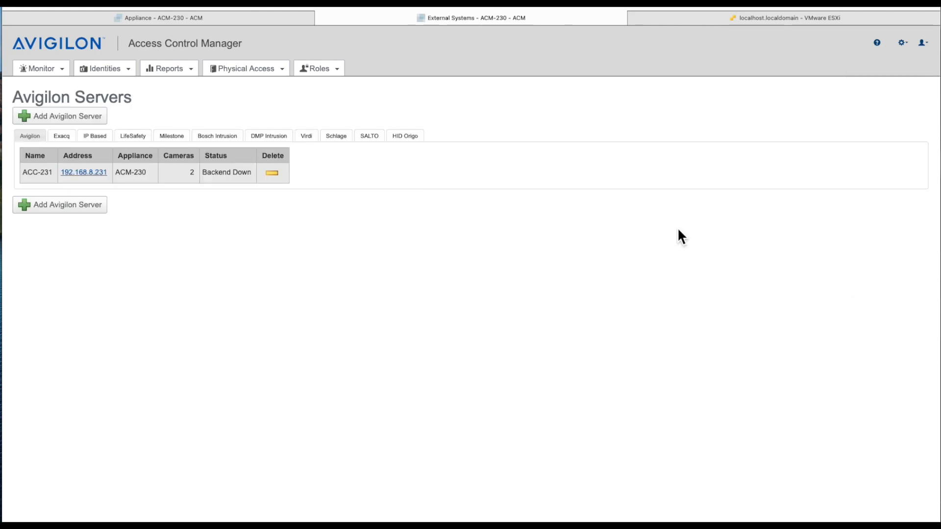
{"action": "left_click", "coordinate": [370, 136]}
{"action": "left_click", "coordinate": [445, 239]}
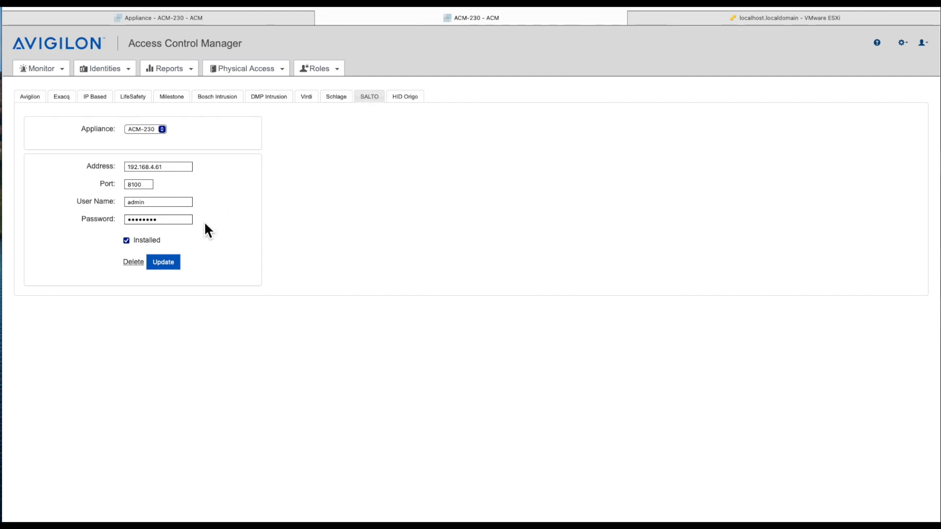
{"action": "left_click", "coordinate": [274, 69]}
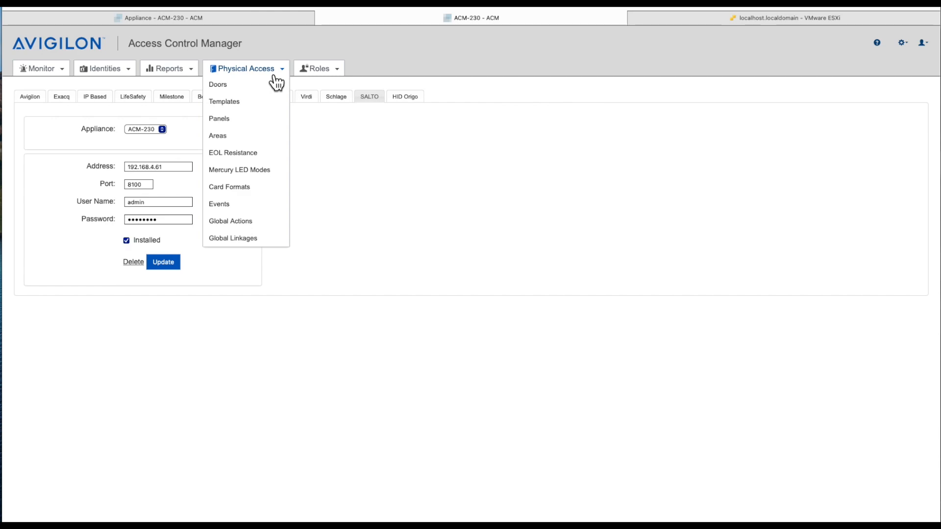
Step: Sync doors on the SALTO Server panel so its status reports 2 doors updated
{"action": "left_click", "coordinate": [249, 123]}
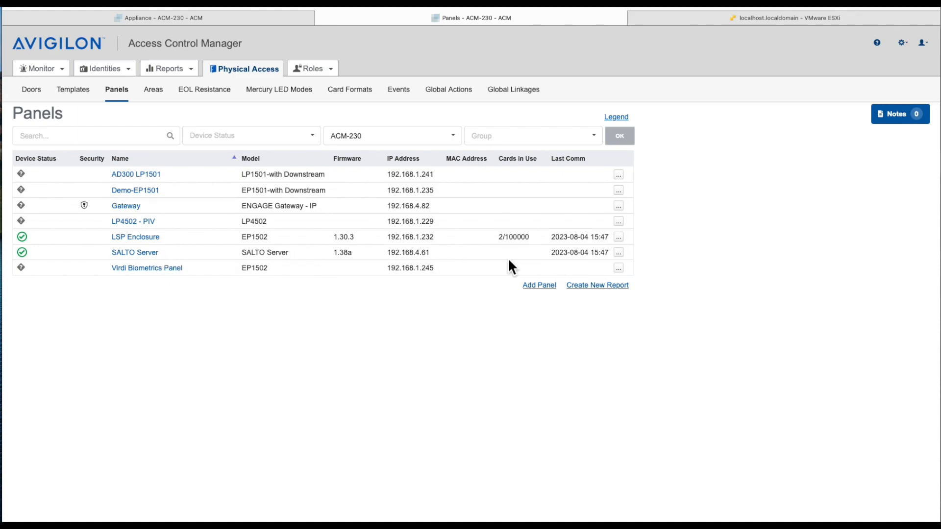
{"action": "left_click", "coordinate": [139, 253]}
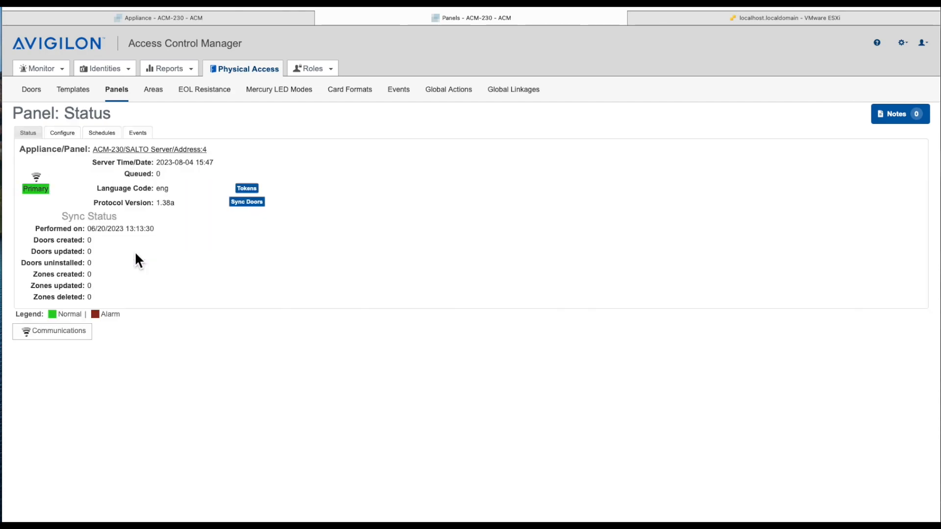
{"action": "left_click", "coordinate": [255, 203]}
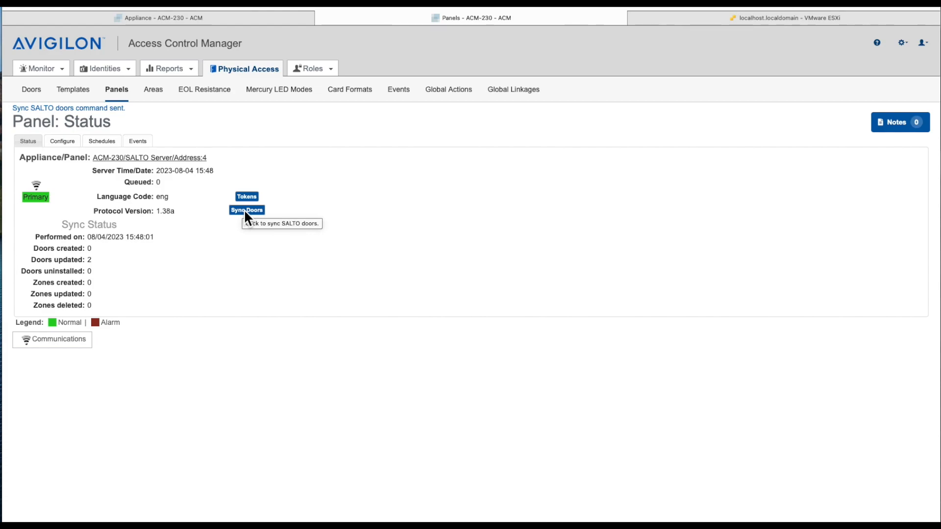
Step: Verify the synced SALTO doors in the Doors list and push tokens from the SALTO Server panel
{"action": "left_click", "coordinate": [43, 93]}
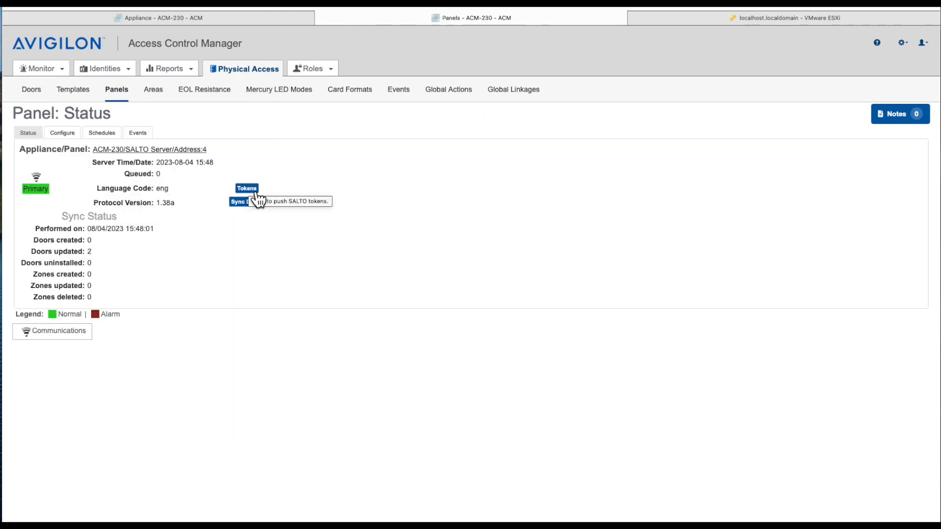
{"action": "left_click", "coordinate": [251, 187]}
{"action": "left_click", "coordinate": [569, 275]}
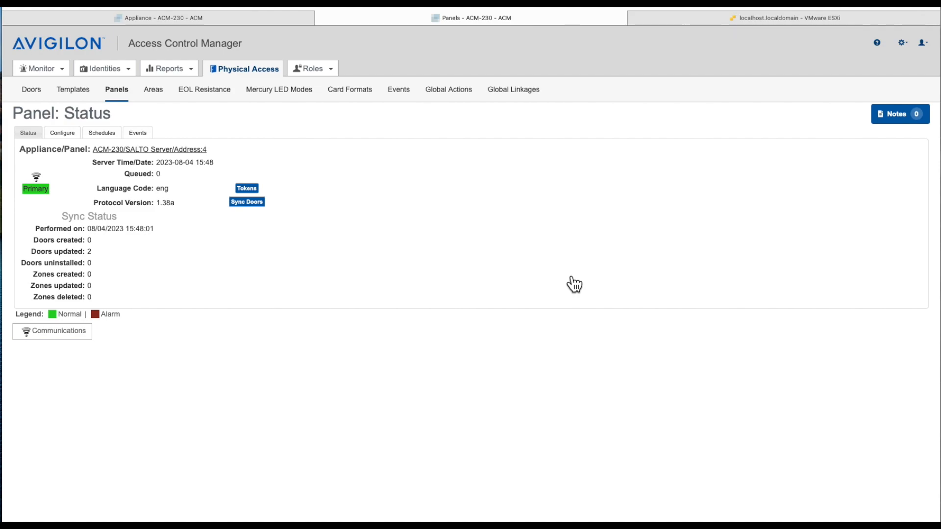
{"action": "left_click", "coordinate": [119, 73]}
Step: Add and save a new test identity with last and first names, with forced password change turned off
{"action": "left_click", "coordinate": [108, 86]}
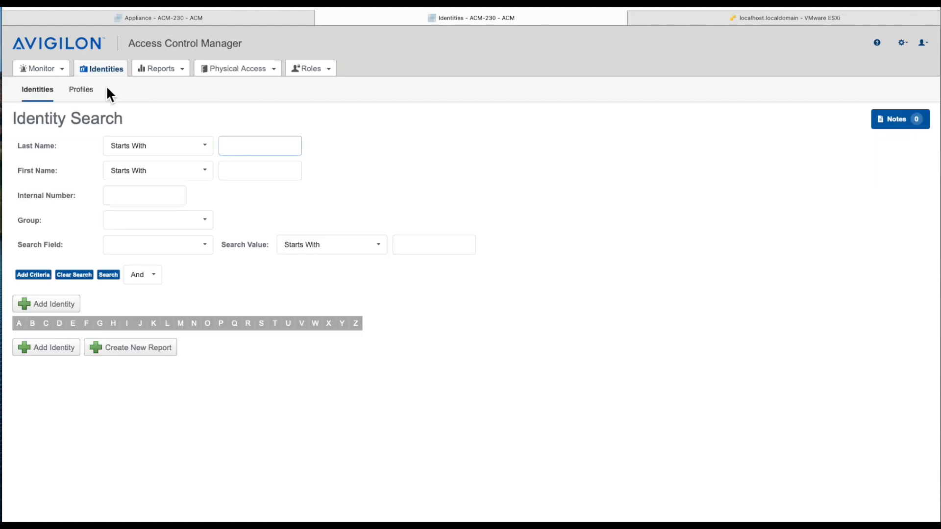
{"action": "left_click", "coordinate": [50, 301]}
{"action": "left_click", "coordinate": [156, 242]}
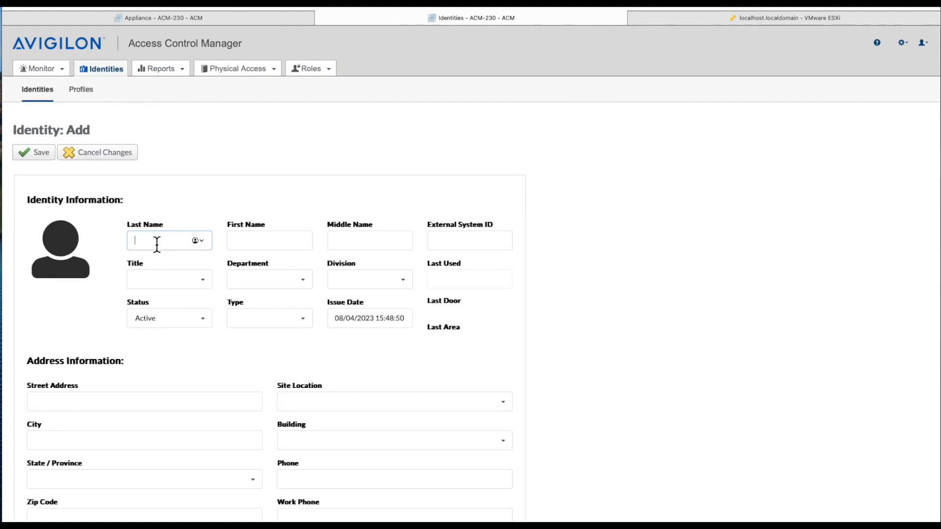
{"action": "type", "text": "Salto"}
{"action": "key", "text": "Tab"}
{"action": "type", "text": "Test"}
{"action": "scroll", "coordinate": [58, 240], "scroll_direction": "down", "scroll_amount": 6}
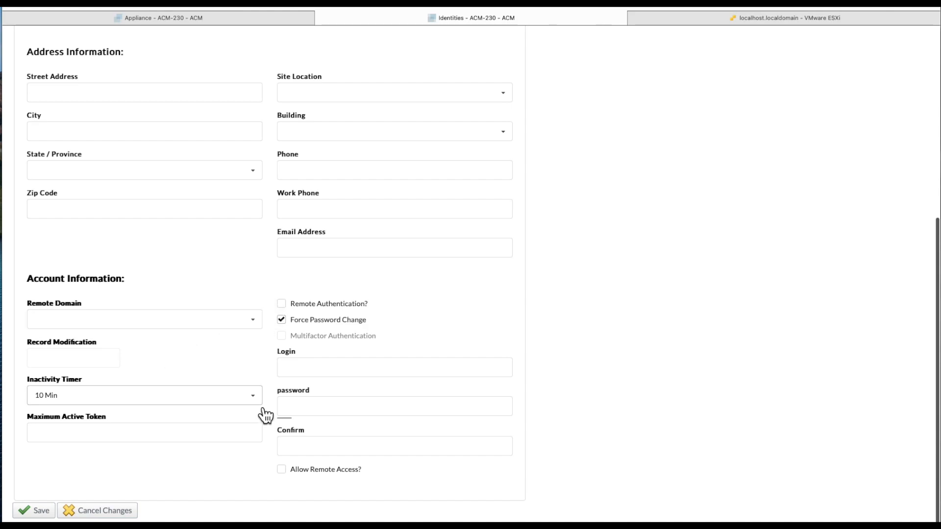
{"action": "left_click", "coordinate": [289, 327]}
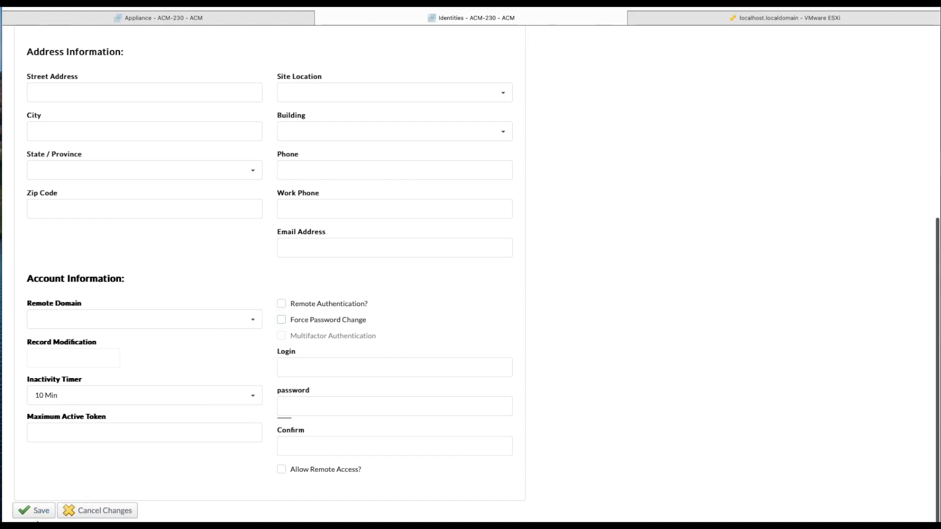
{"action": "left_click", "coordinate": [39, 516]}
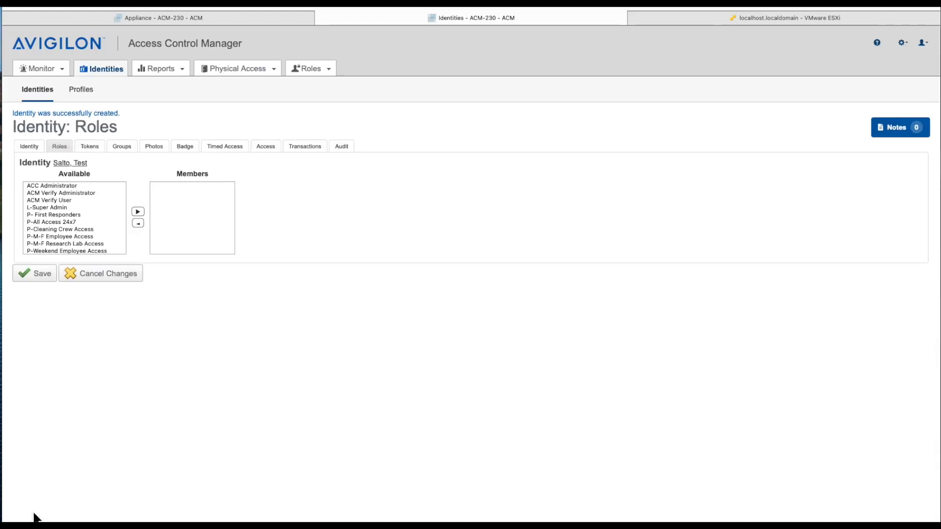
Step: Assign the P-All Access 24x7 role to the identity and save
{"action": "left_click", "coordinate": [65, 222]}
{"action": "left_click", "coordinate": [139, 212]}
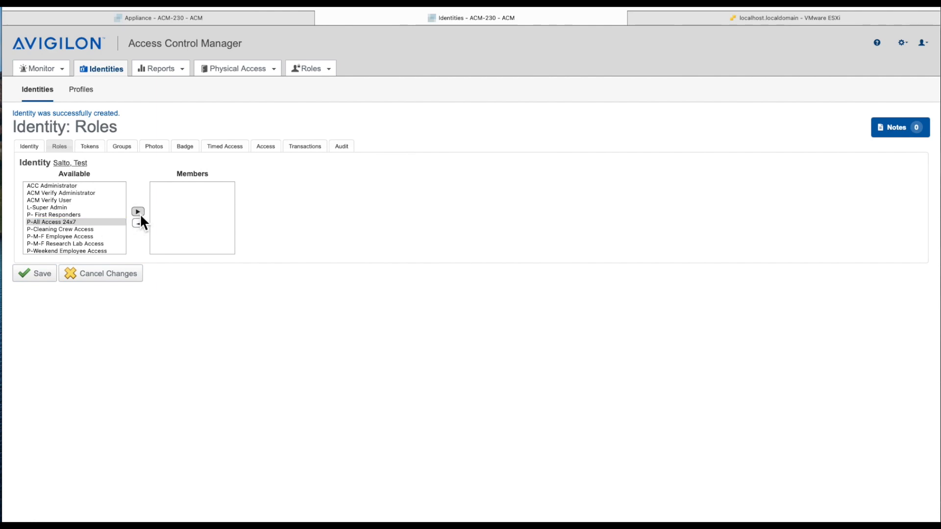
{"action": "left_click", "coordinate": [41, 280]}
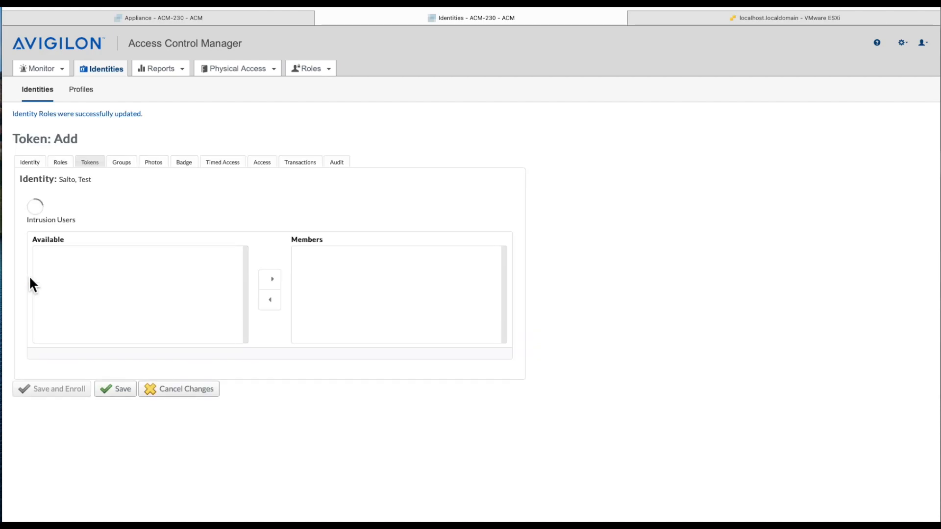
Step: Fill in a SALTO token using JustIn Mobile and the user's mobile number, then try saving it
{"action": "left_click", "coordinate": [96, 219]}
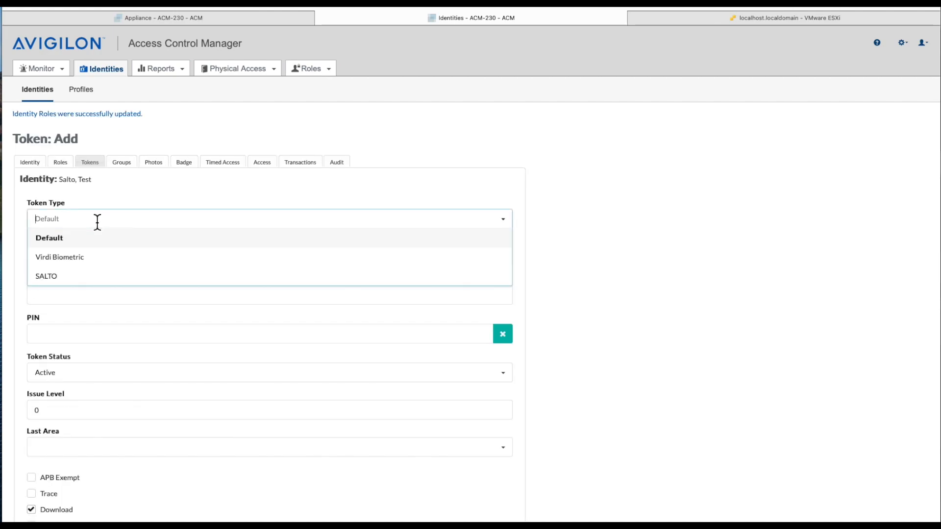
{"action": "left_click", "coordinate": [72, 277]}
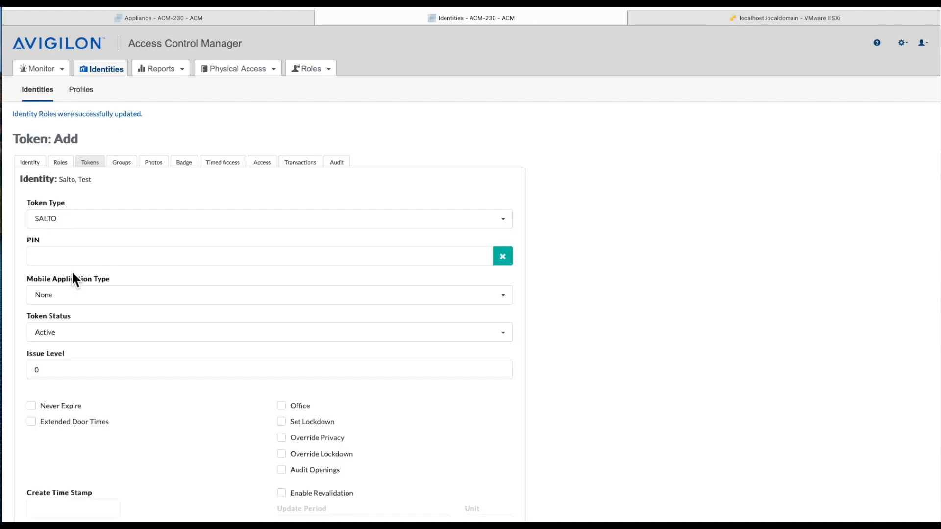
{"action": "left_click", "coordinate": [120, 298]}
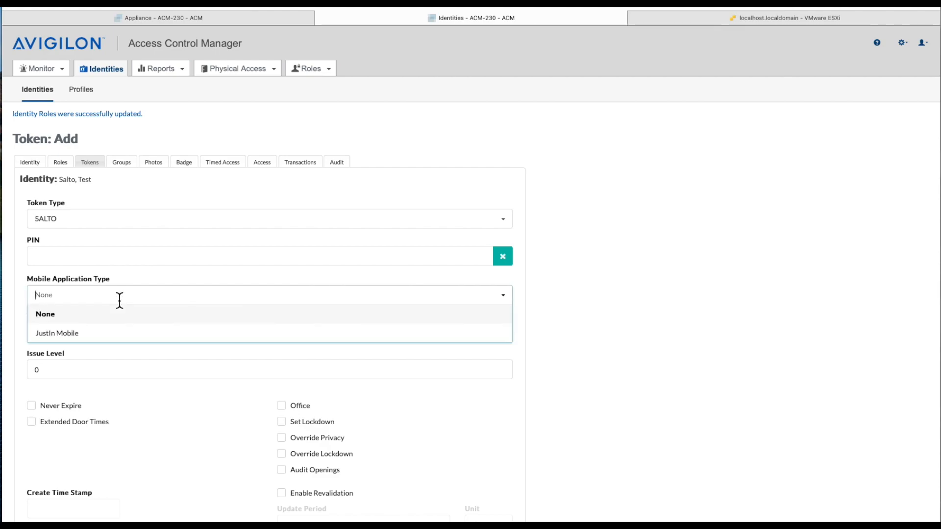
{"action": "left_click", "coordinate": [95, 335]}
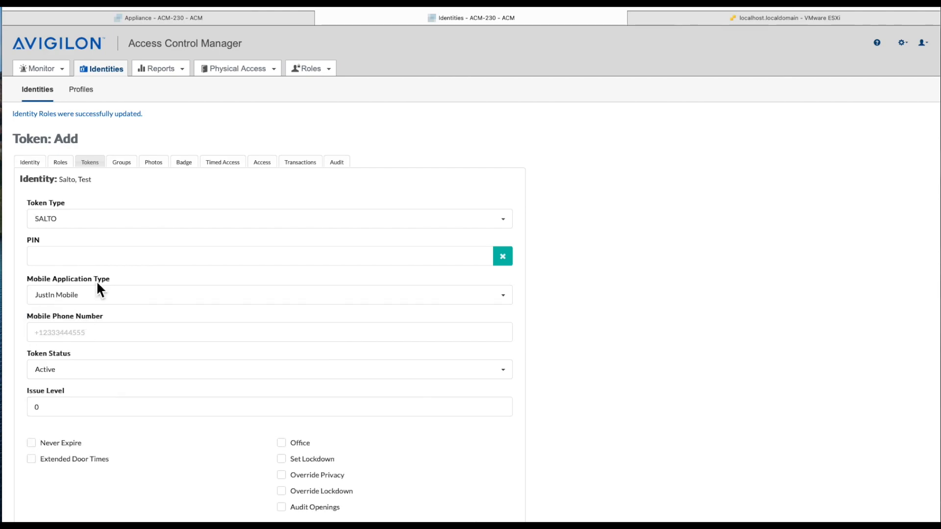
{"action": "left_click", "coordinate": [58, 341]}
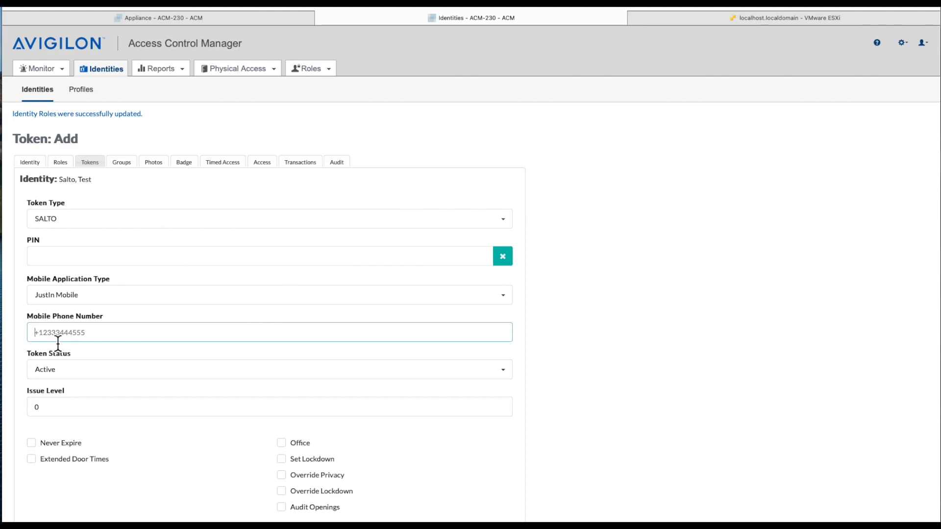
{"action": "type", "text": "7325551234"}
{"action": "scroll", "coordinate": [81, 383], "scroll_direction": "down", "scroll_amount": 5}
{"action": "scroll", "coordinate": [82, 379], "scroll_direction": "down", "scroll_amount": 3}
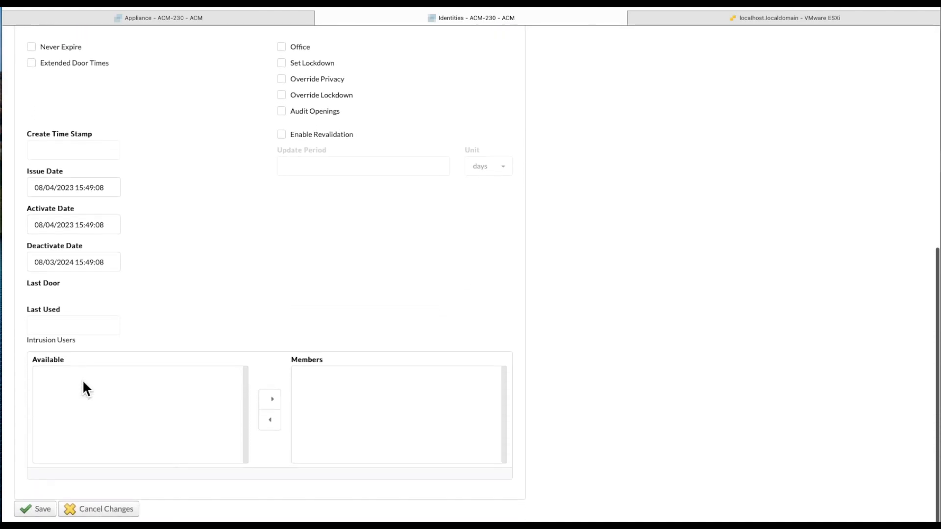
{"action": "left_click", "coordinate": [48, 514]}
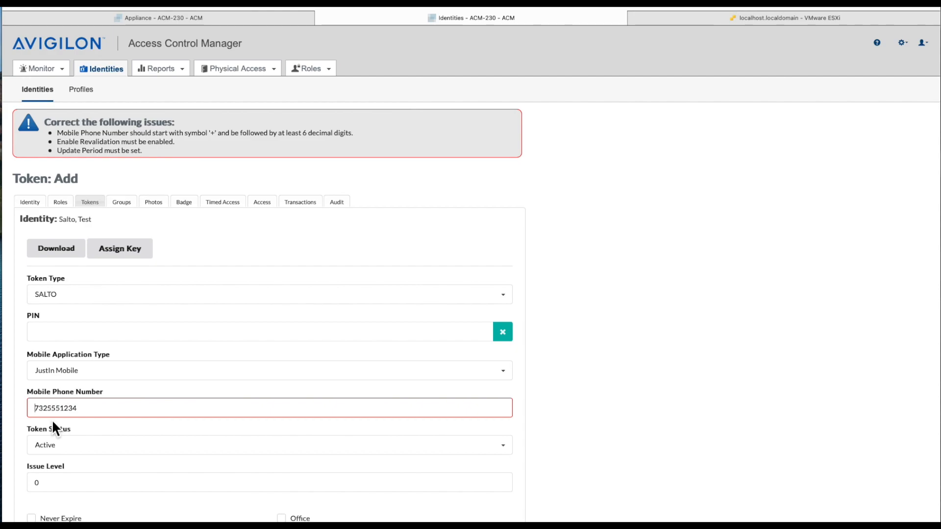
Step: Prefix the phone number with '+', enable revalidation with a 15-day update period, and retry saving
{"action": "type", "text": "+"}
{"action": "scroll", "coordinate": [57, 426], "scroll_direction": "down", "scroll_amount": 4}
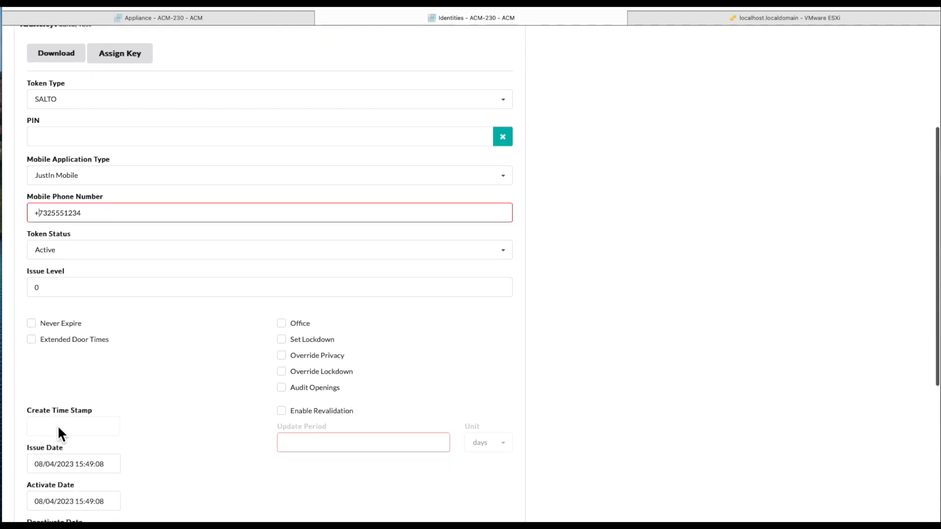
{"action": "left_click", "coordinate": [291, 413]}
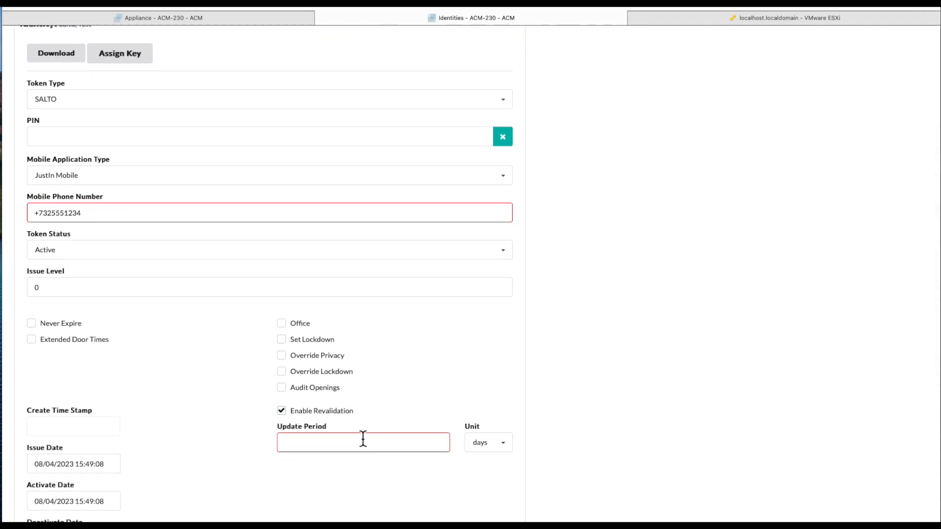
{"action": "type", "text": "15"}
{"action": "scroll", "coordinate": [314, 436], "scroll_direction": "up", "scroll_amount": 5}
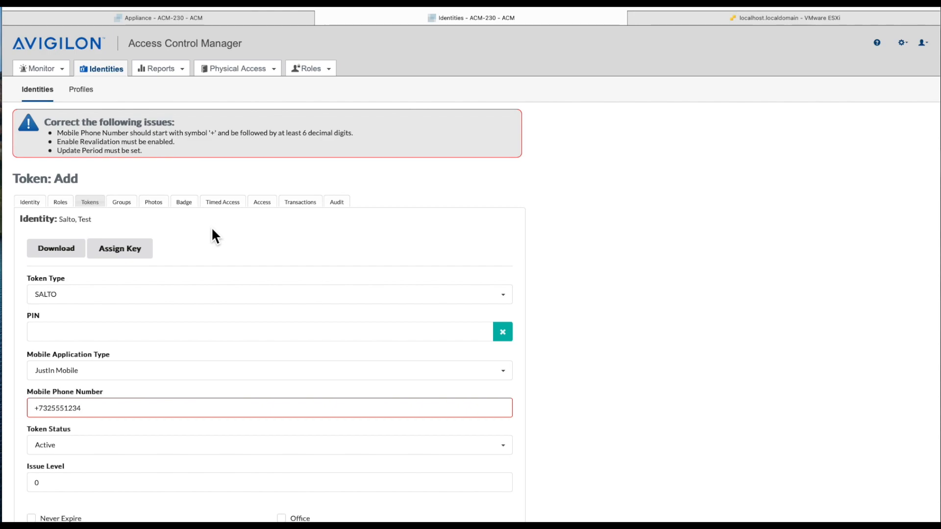
{"action": "scroll", "coordinate": [212, 230], "scroll_direction": "down", "scroll_amount": 8}
{"action": "scroll", "coordinate": [192, 235], "scroll_direction": "up", "scroll_amount": 1}
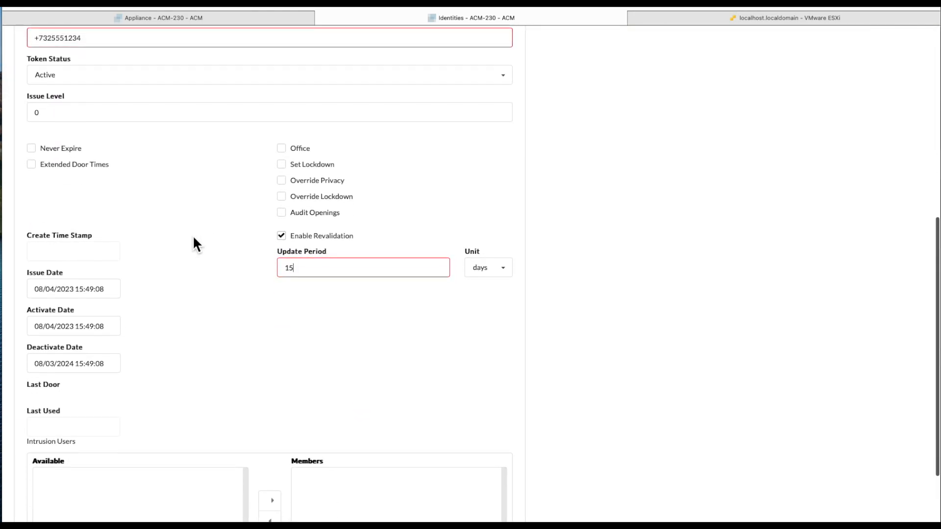
{"action": "scroll", "coordinate": [192, 235], "scroll_direction": "down", "scroll_amount": 3}
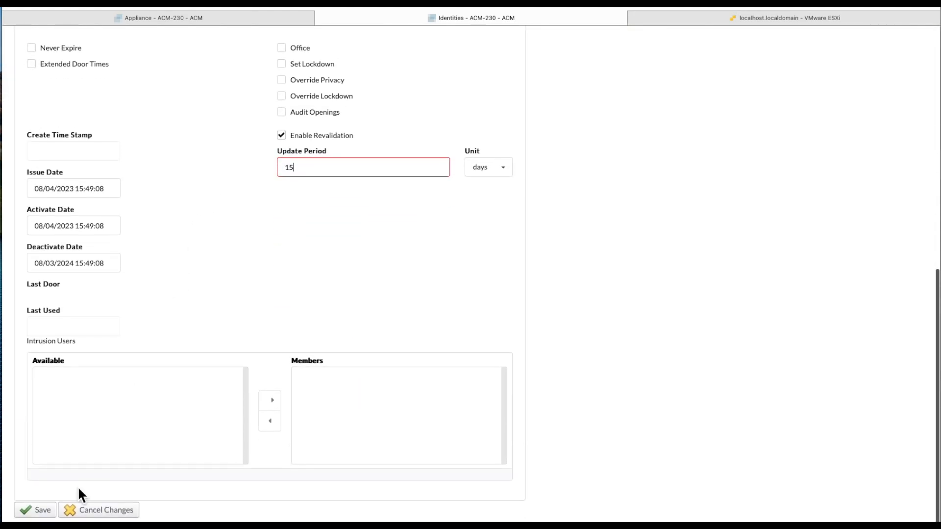
{"action": "left_click", "coordinate": [39, 511]}
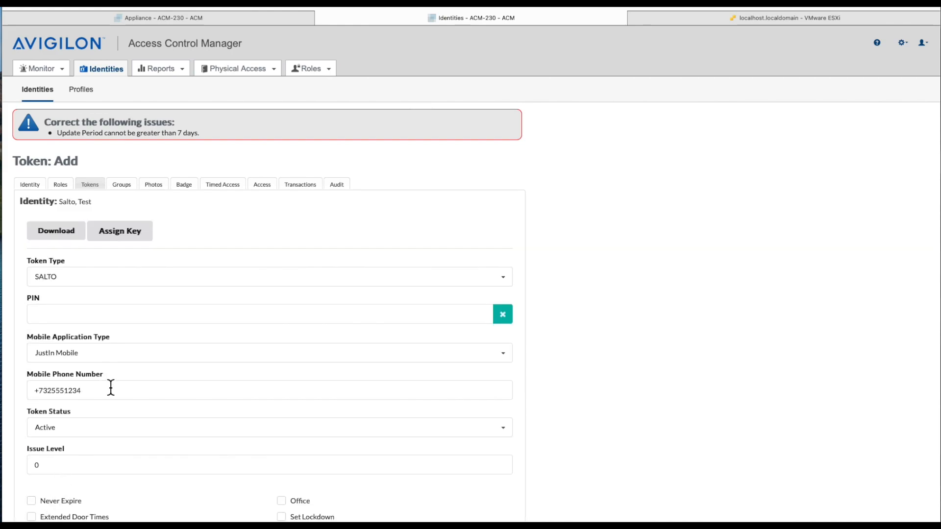
Step: Reduce the update period to 7 days and save the SALTO token
{"action": "scroll", "coordinate": [111, 387], "scroll_direction": "down", "scroll_amount": 5}
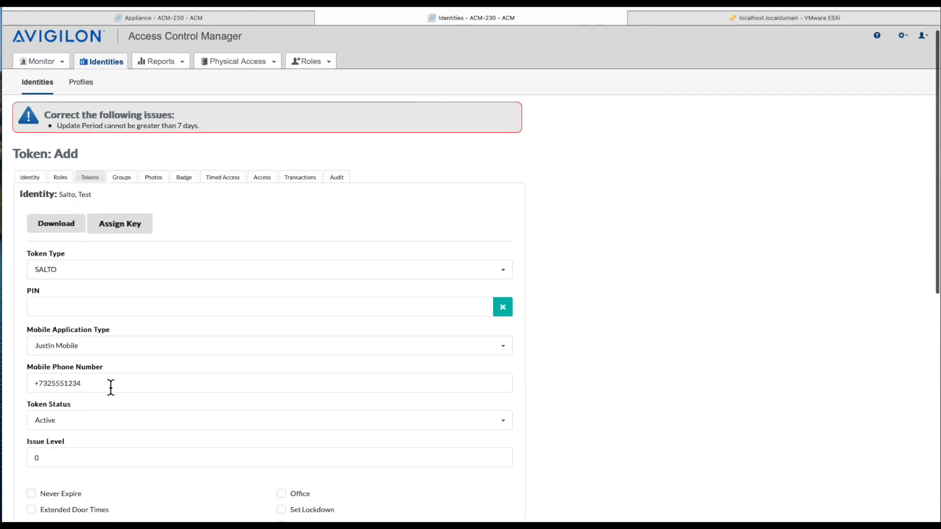
{"action": "scroll", "coordinate": [110, 386], "scroll_direction": "down", "scroll_amount": 1}
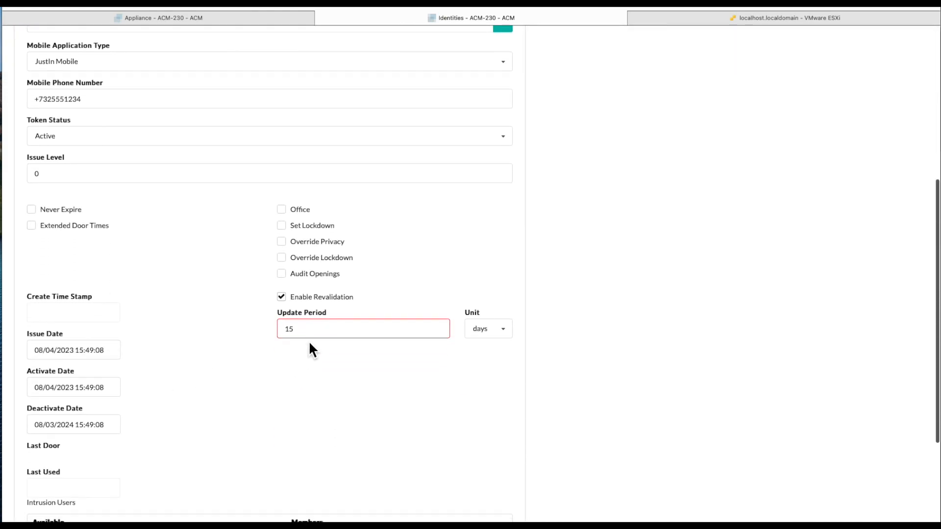
{"action": "left_click_drag", "start_coordinate": [313, 329], "coordinate": [261, 330]}
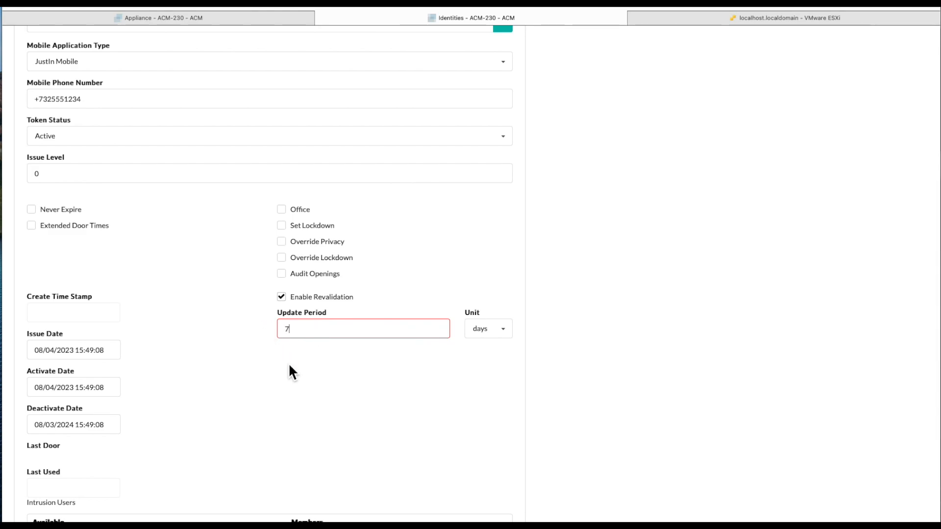
{"action": "scroll", "coordinate": [288, 364], "scroll_direction": "down", "scroll_amount": 4}
{"action": "left_click", "coordinate": [39, 510]}
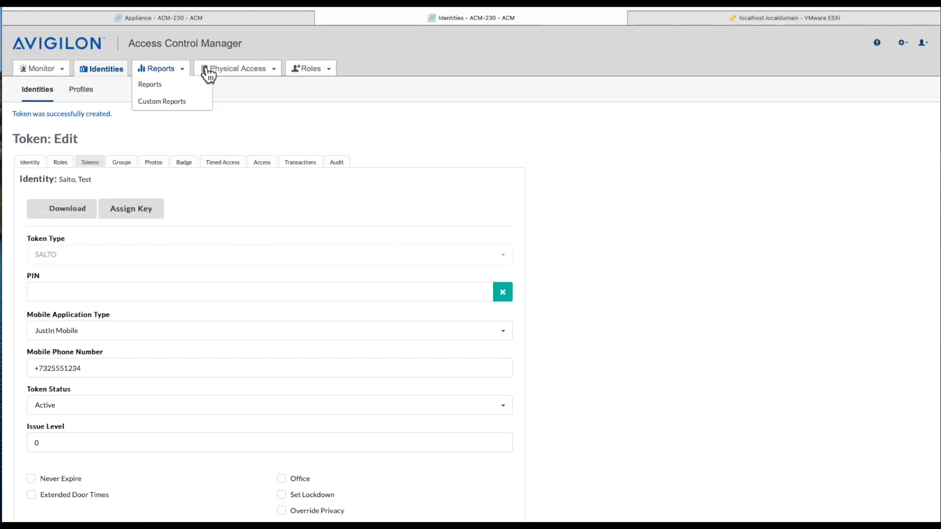
Step: Delete the newly created SALTO token, confirming with OK, and bring up the Physical Access menu
{"action": "scroll", "coordinate": [254, 350], "scroll_direction": "down", "scroll_amount": 1}
{"action": "scroll", "coordinate": [254, 348], "scroll_direction": "down", "scroll_amount": 8}
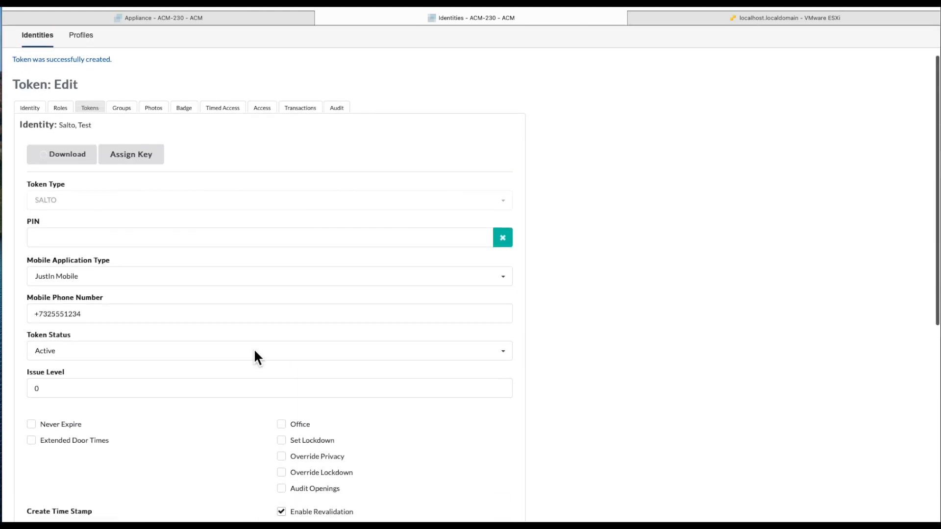
{"action": "left_click", "coordinate": [234, 511]}
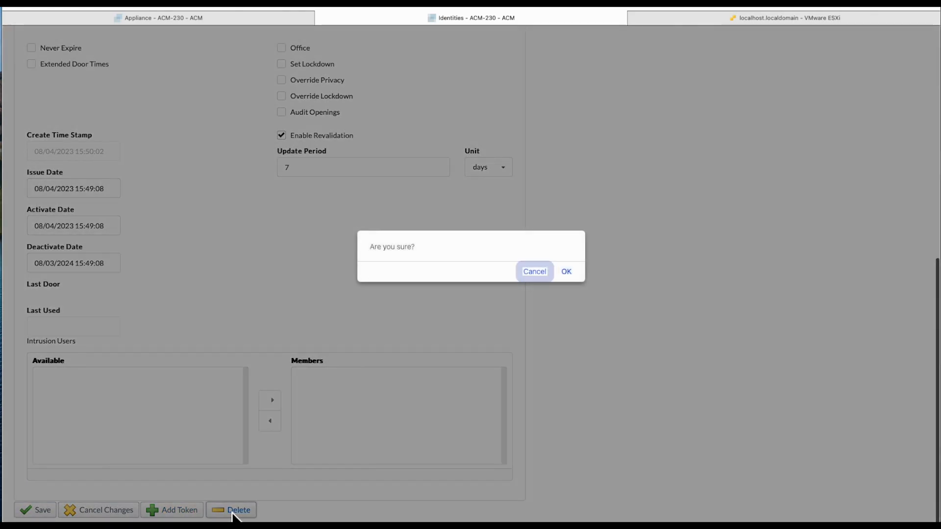
{"action": "left_click", "coordinate": [566, 273]}
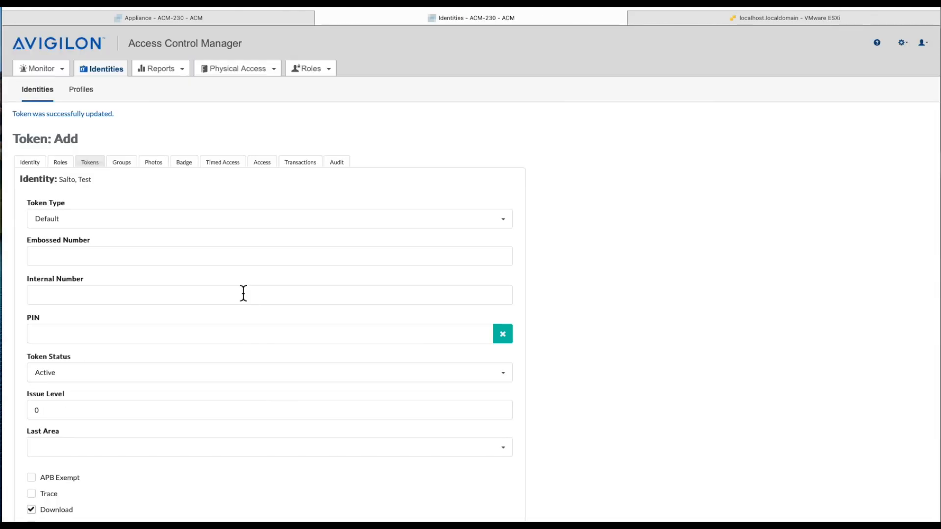
{"action": "left_click", "coordinate": [239, 69]}
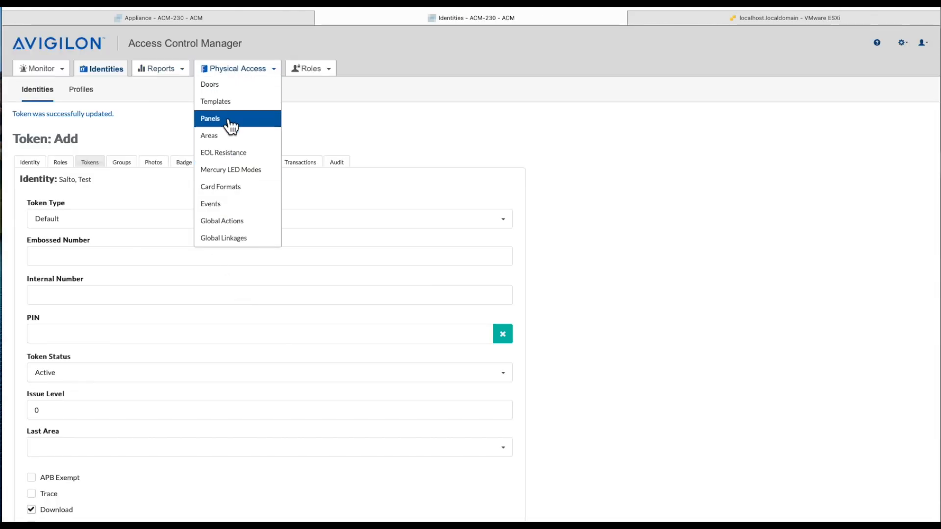